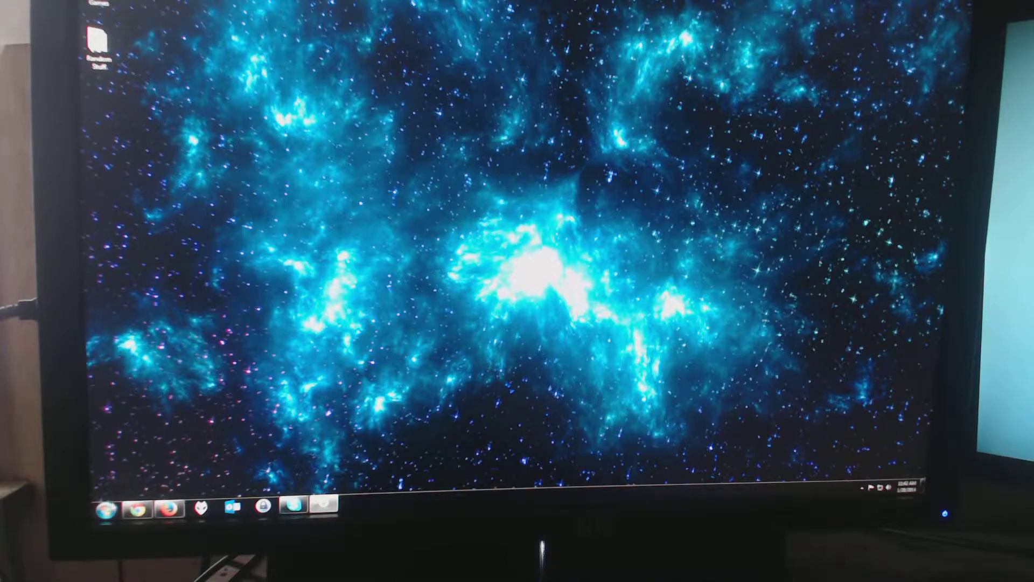
Reopen the Windows 7 Start menu over the desktop and show its full programs list
key("super")
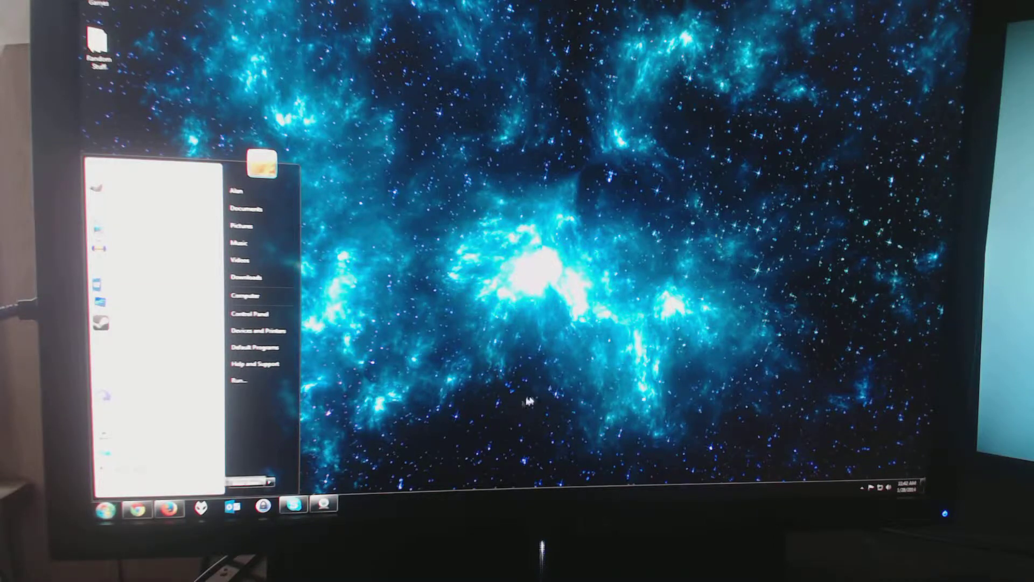
left_click(528, 401)
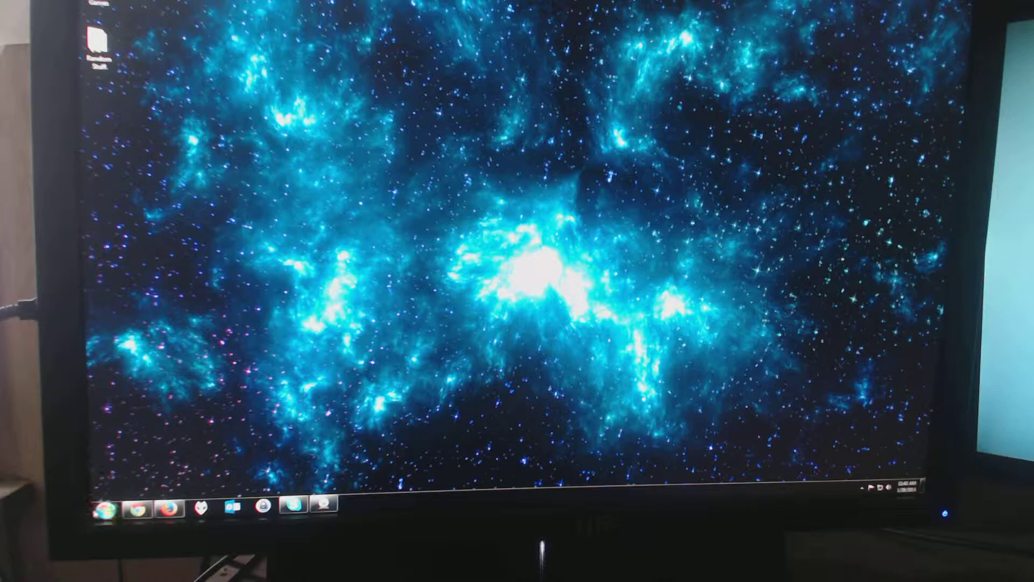
left_click(105, 511)
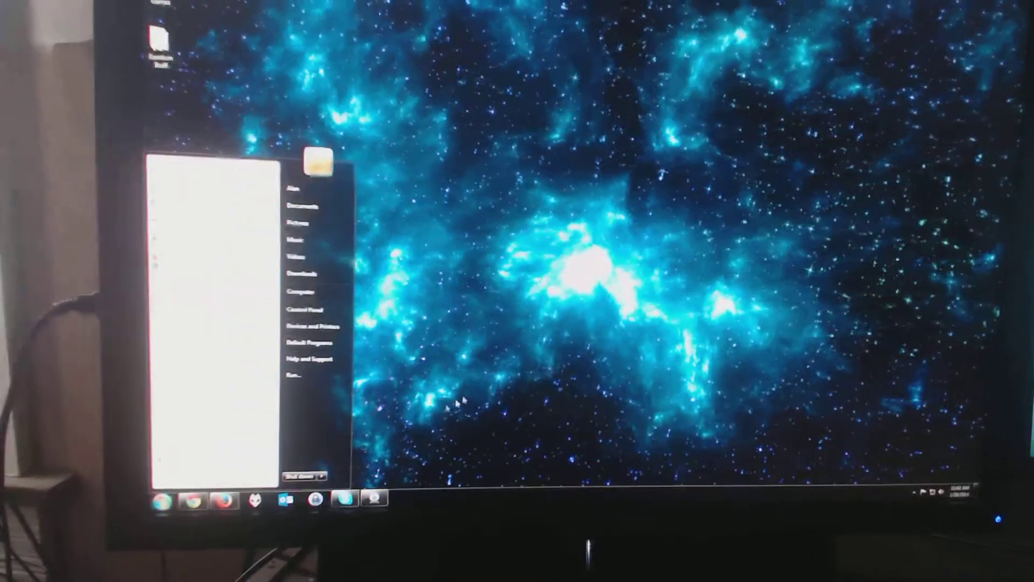
left_click(474, 392)
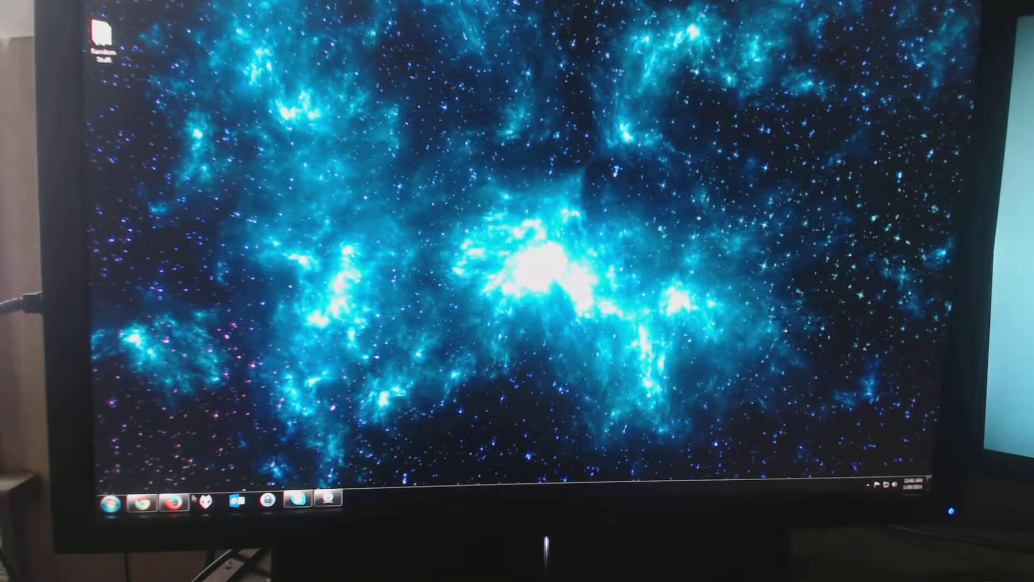
left_click(111, 505)
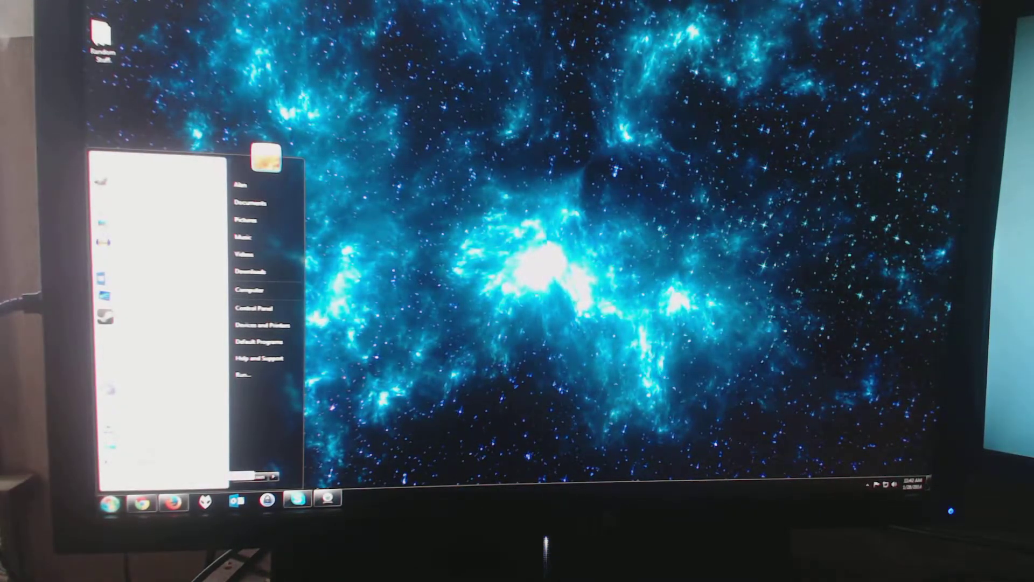
left_click(133, 465)
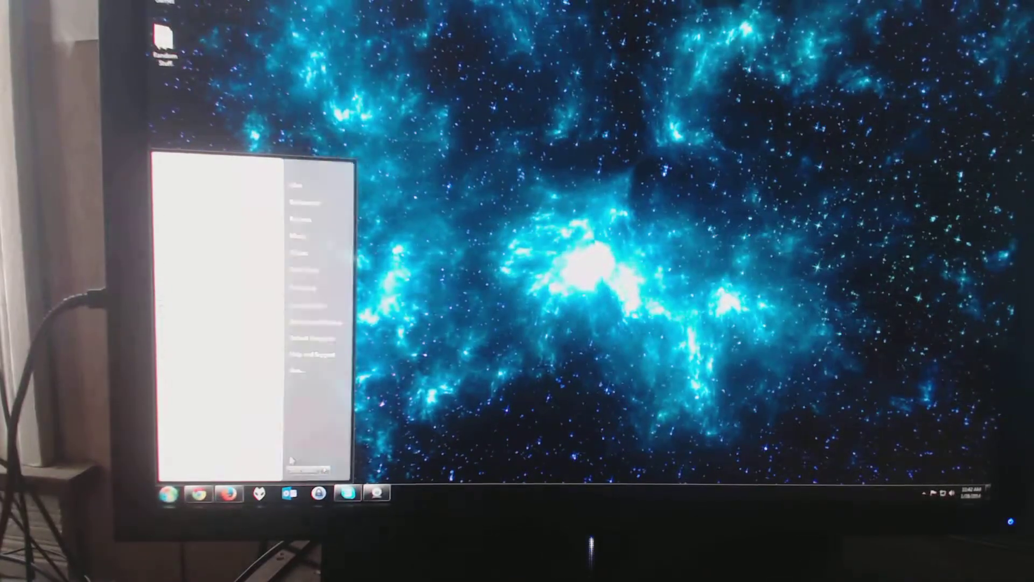
type("paint")
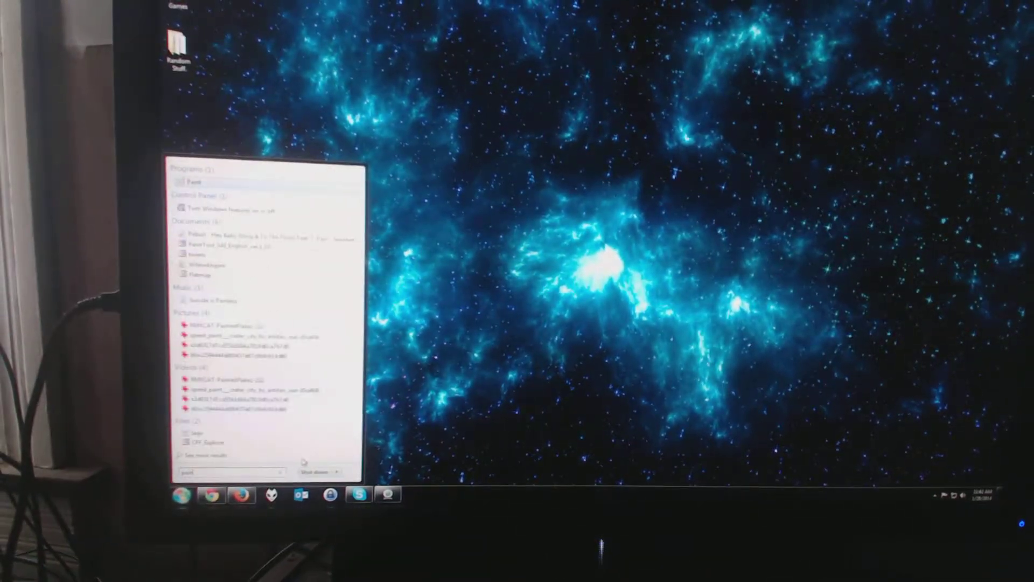